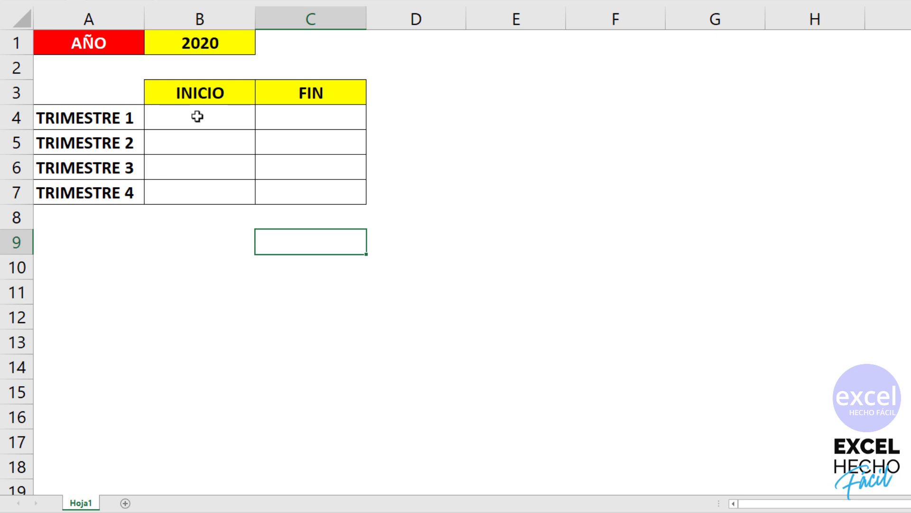
Look over the INICIO cells B4:B7 and FIN cells C4:C7, ending on cell B4
drag(199, 119, 204, 194)
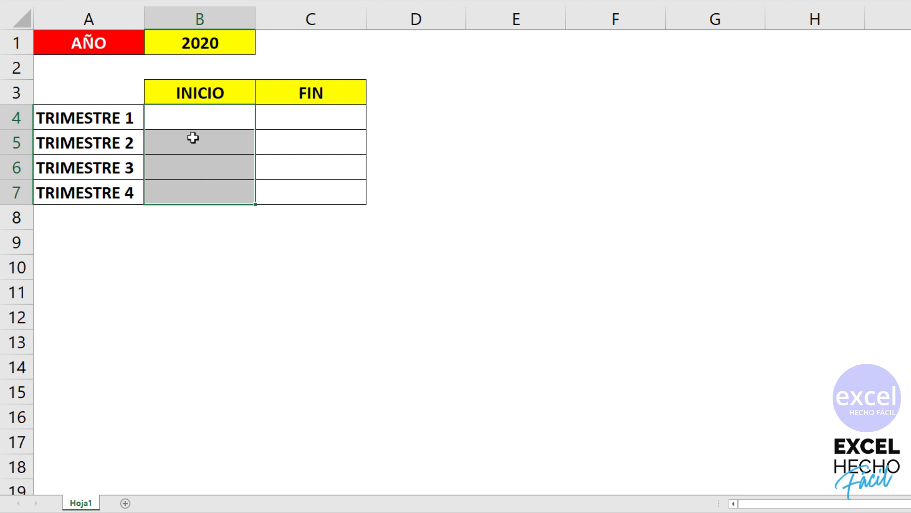
click(174, 120)
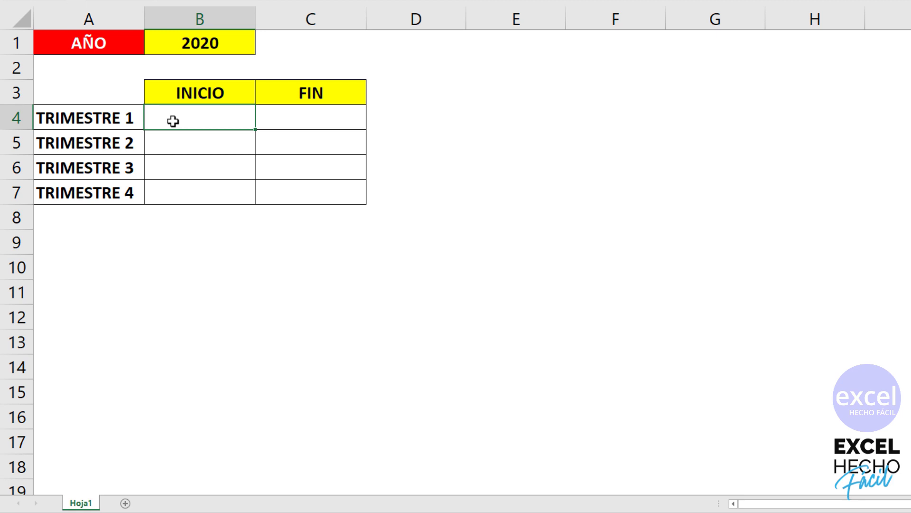
click(177, 141)
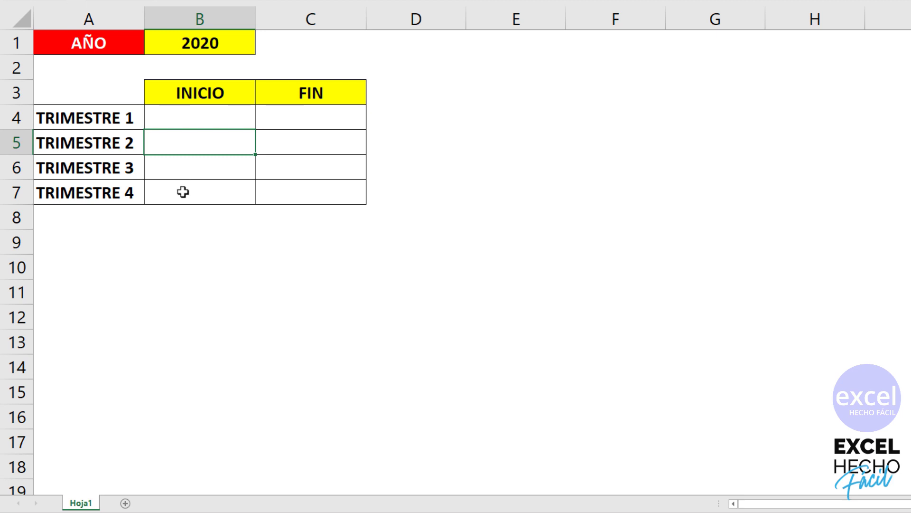
drag(274, 114, 280, 191)
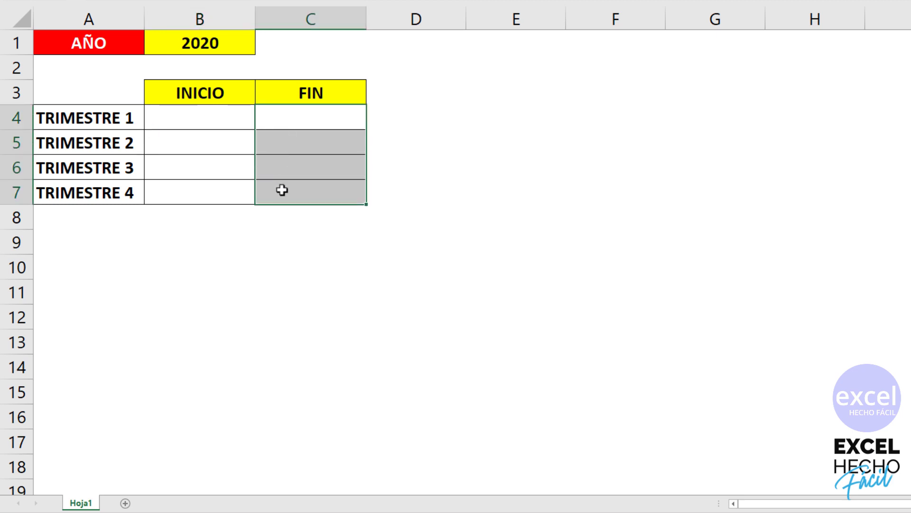
click(229, 121)
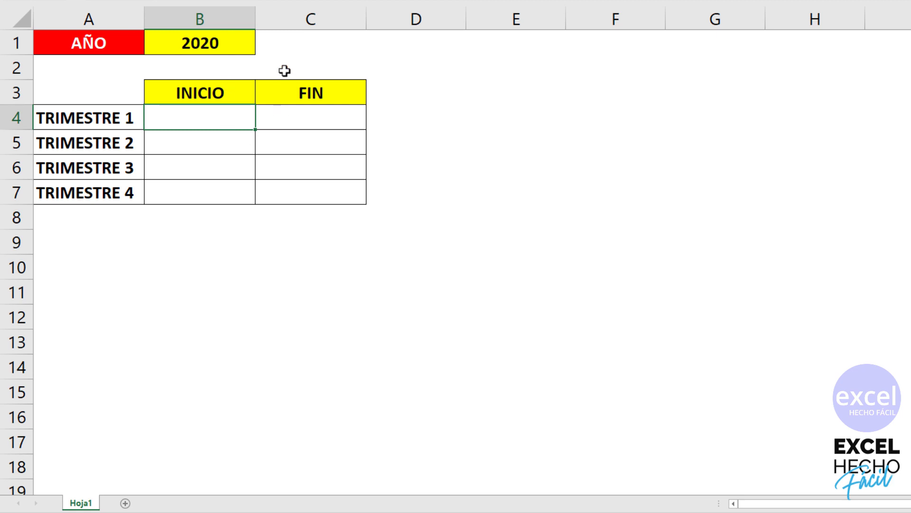
Enter =FECHA($B$1,01,01) in B4 so it shows 1/01/2020
text(=FE)
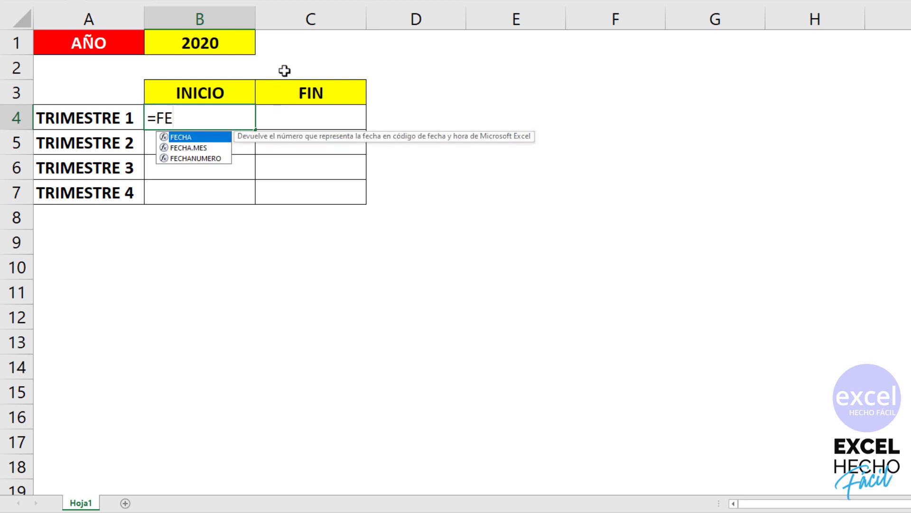
key(Tab)
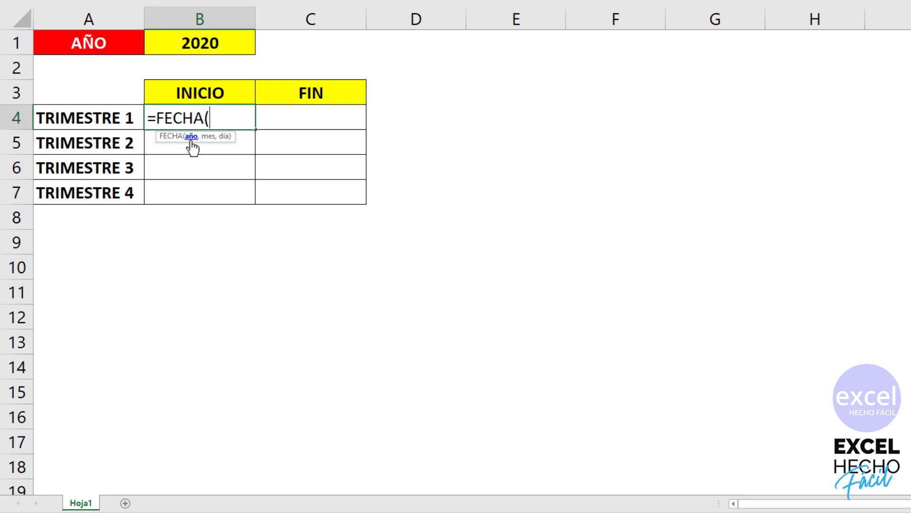
click(194, 43)
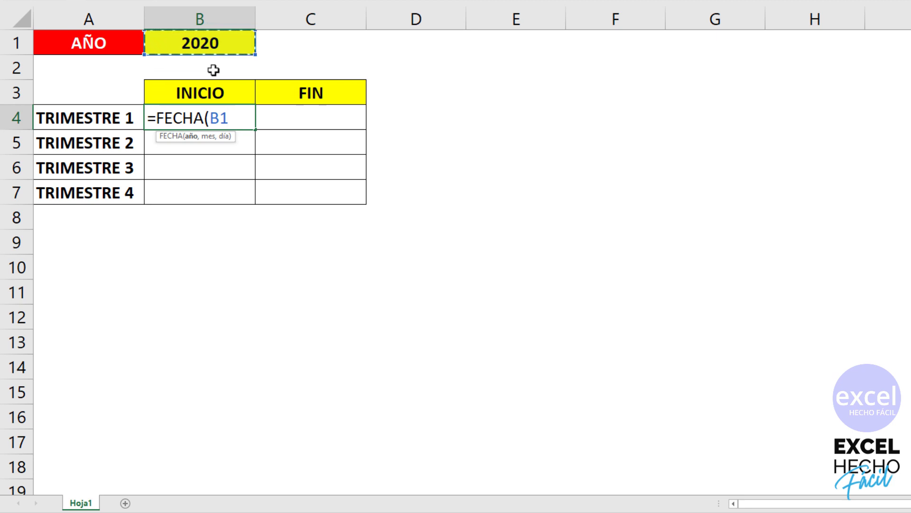
key(F4)
text($B$1,)
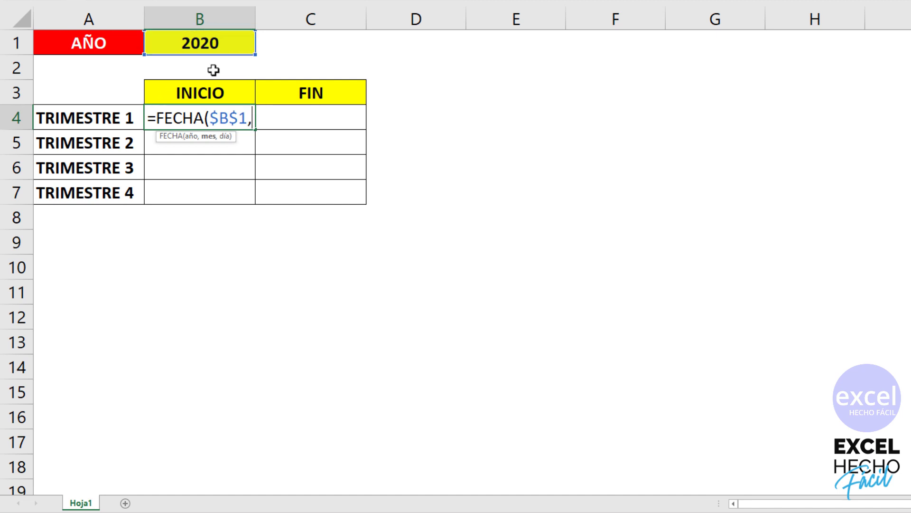
text(01)
text(,)
text(01)
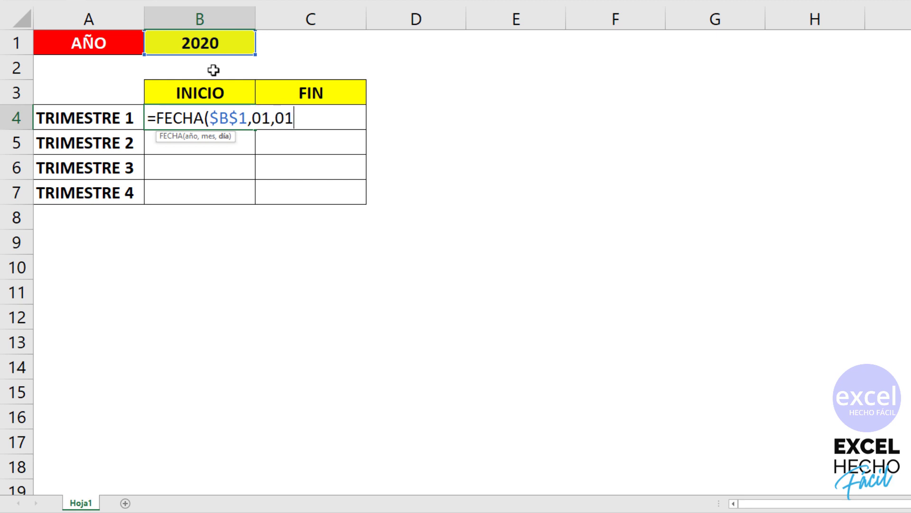
text())
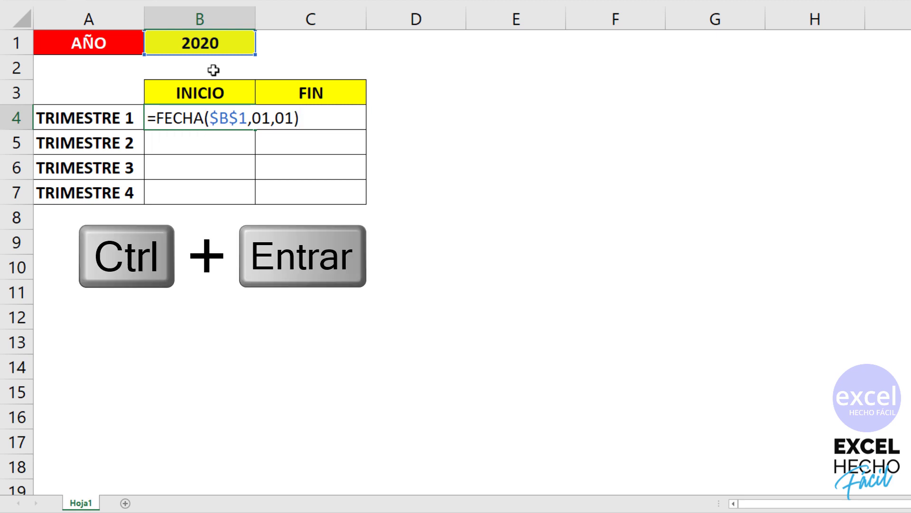
key(ctrl+Return)
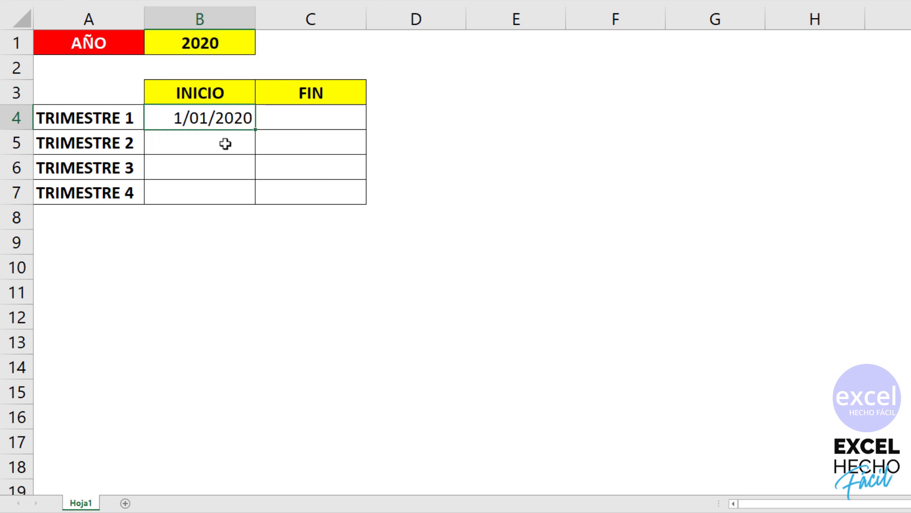
Give B4 the custom dd/mm/yyyy date format so it reads 01/01/2020
key(ctrl+1)
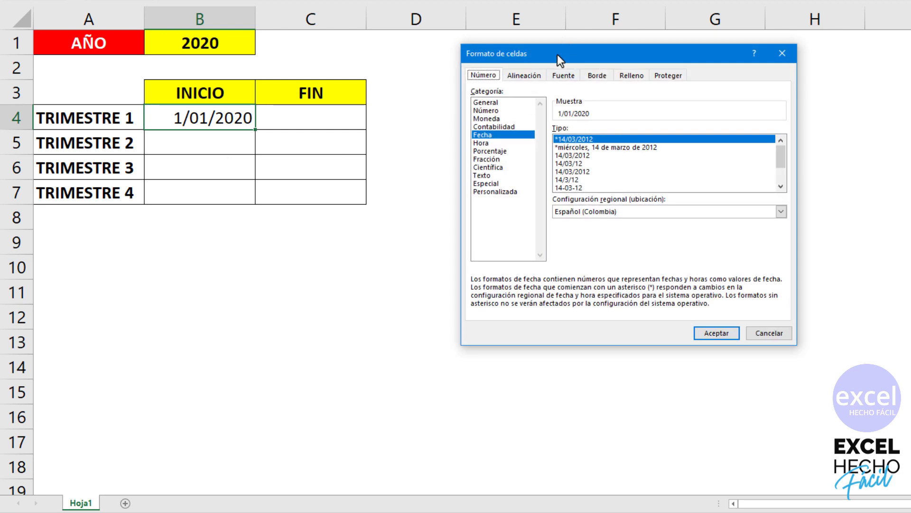
drag(557, 54, 468, 89)
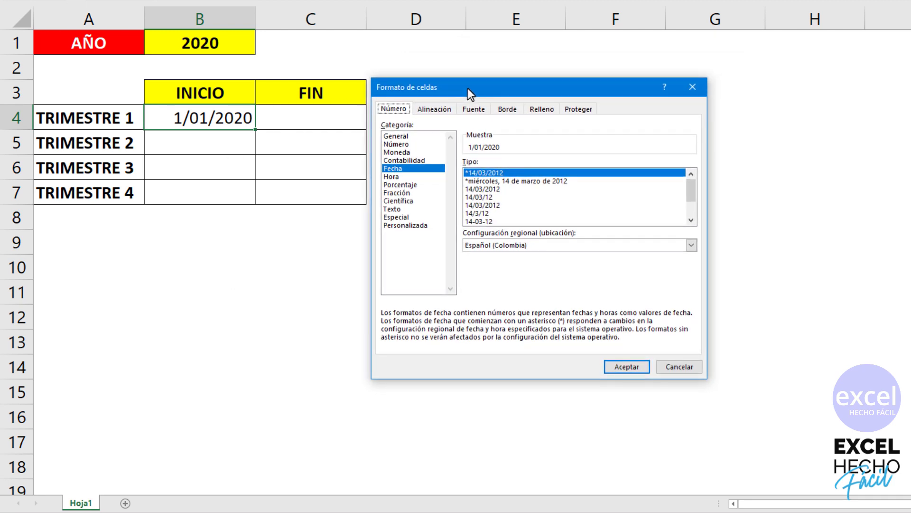
click(487, 189)
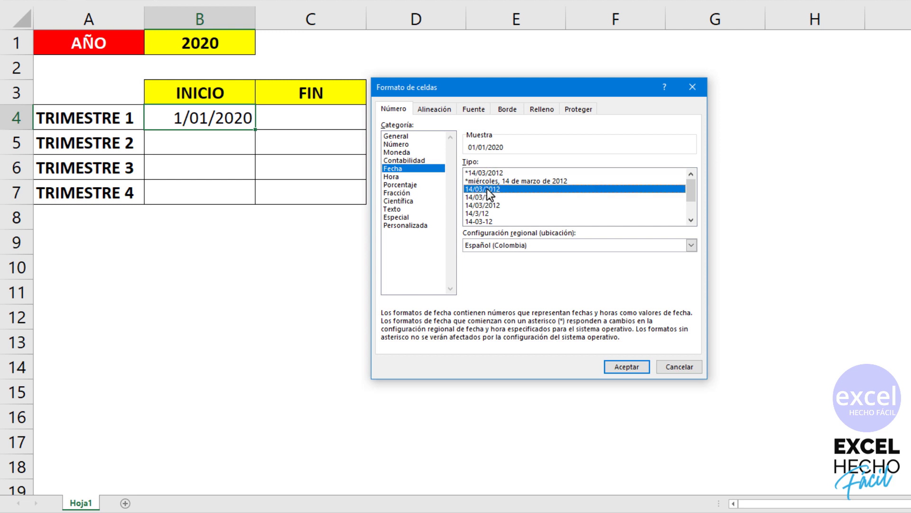
click(417, 225)
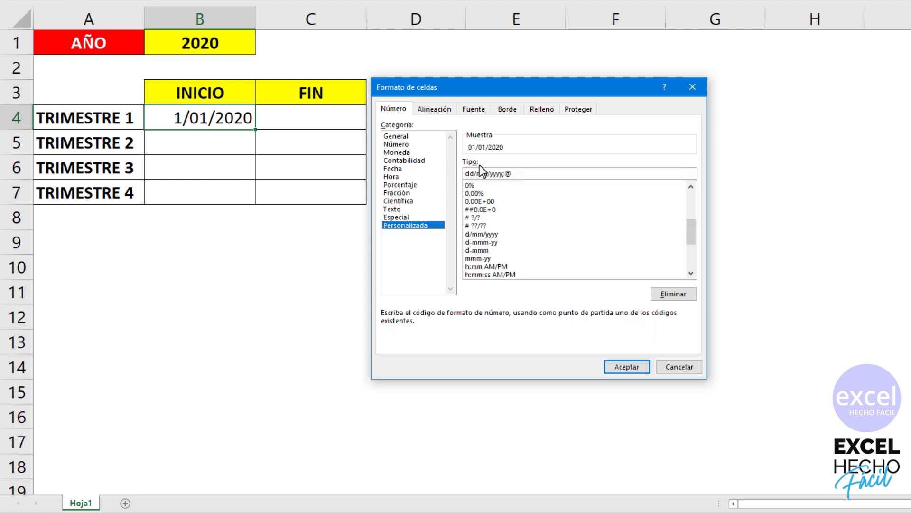
click(628, 366)
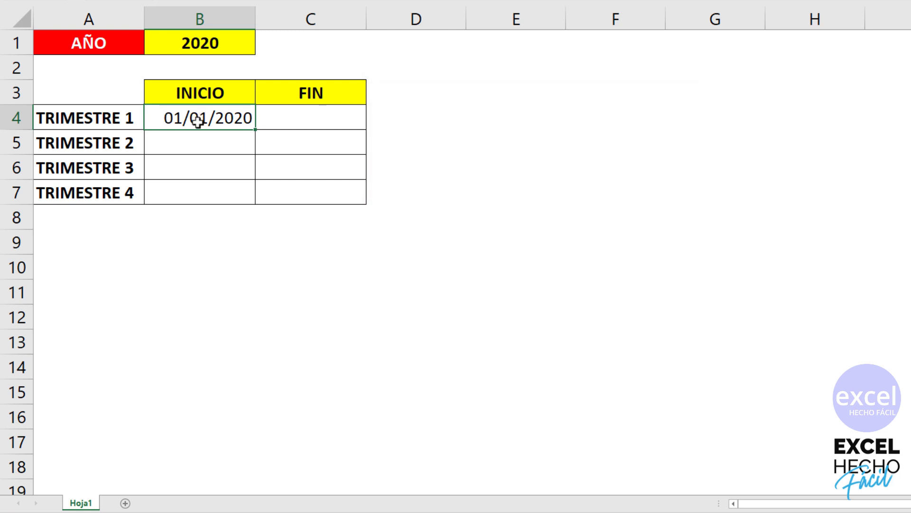
click(294, 117)
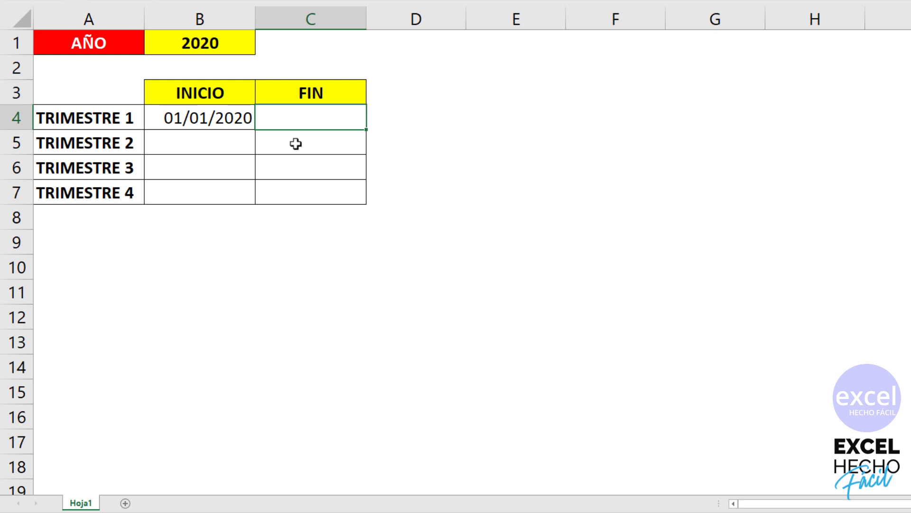
Enter =FIN.MES(B4,0) in C4 to get the month-end of the start date
text(=FIN)
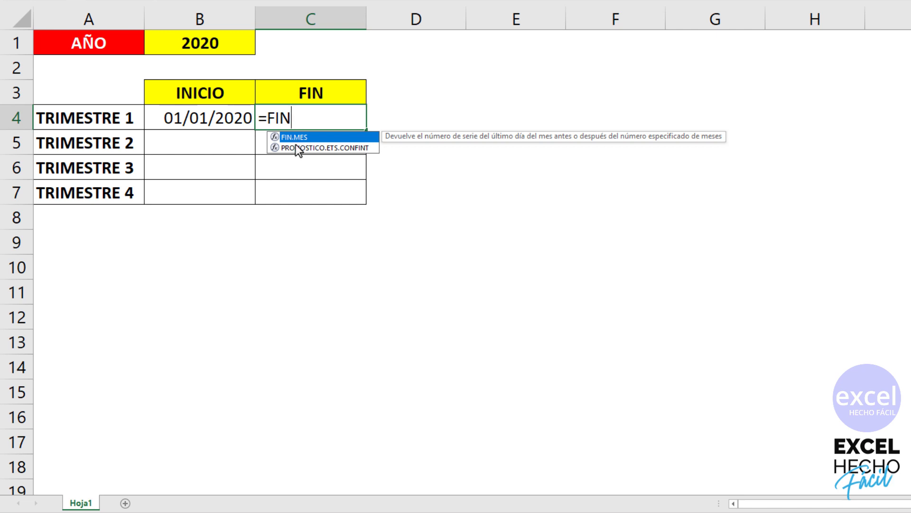
double_click(299, 136)
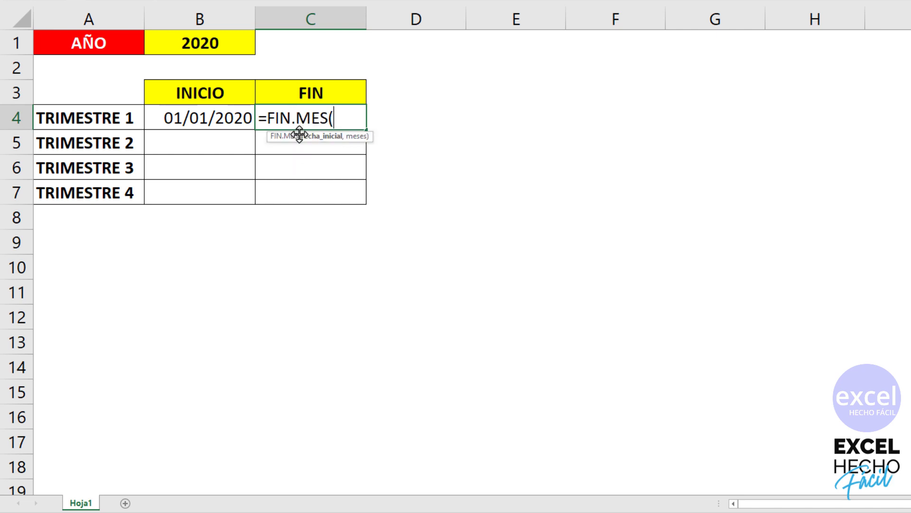
drag(368, 138, 329, 77)
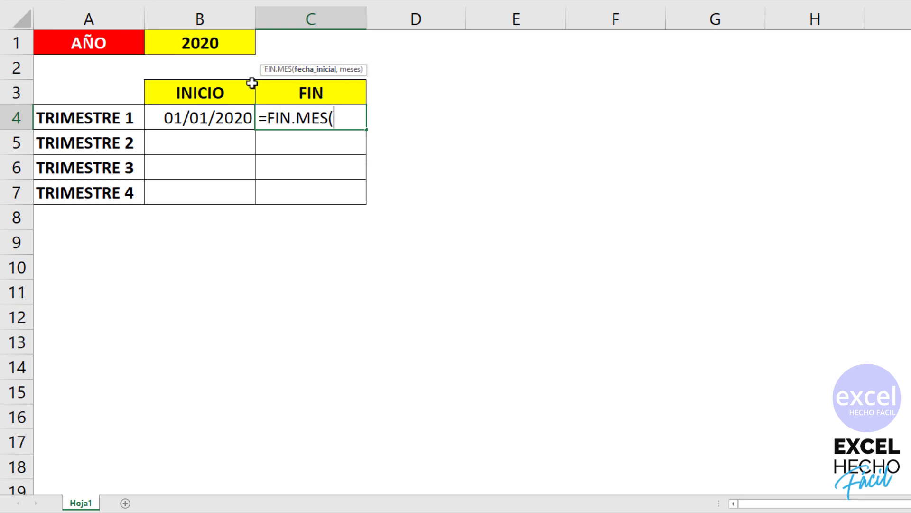
click(223, 120)
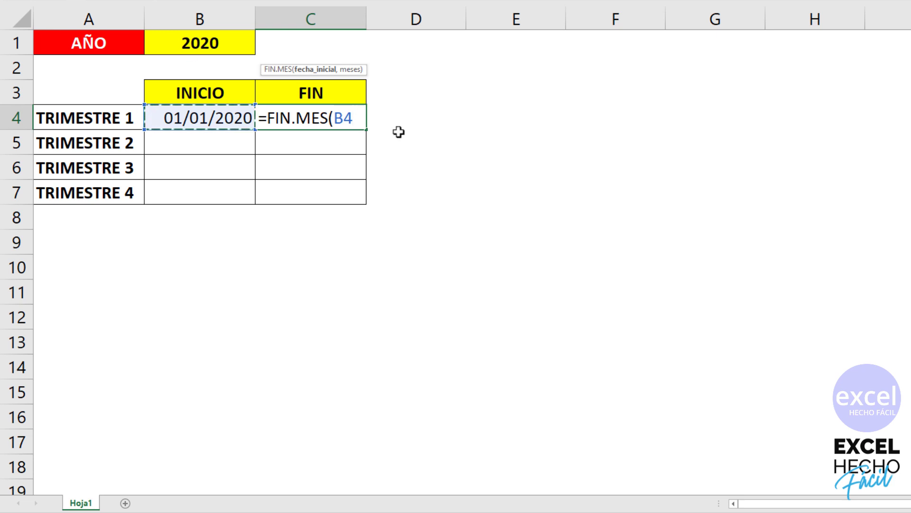
text(,)
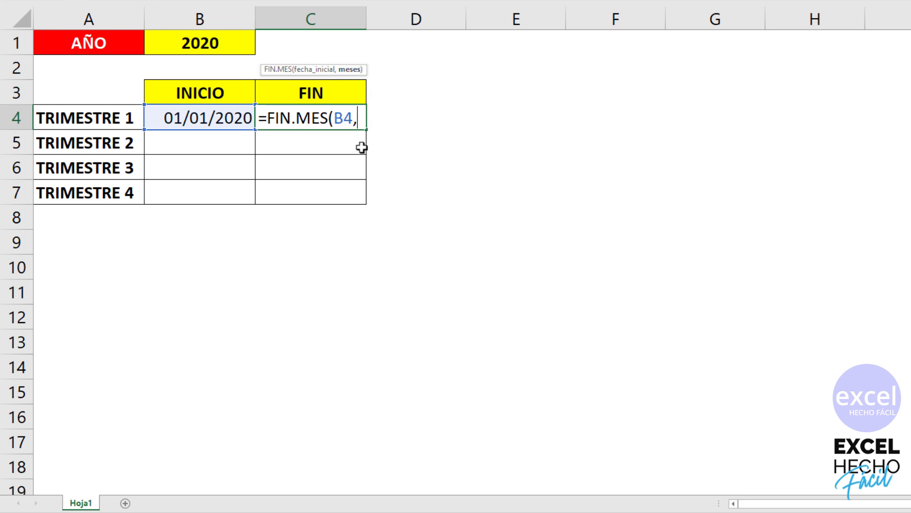
text(0))
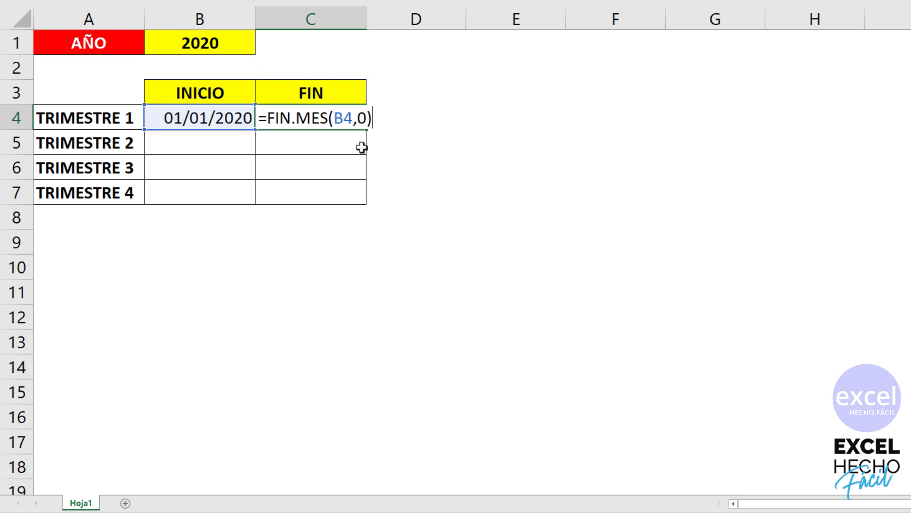
key(ctrl+Return)
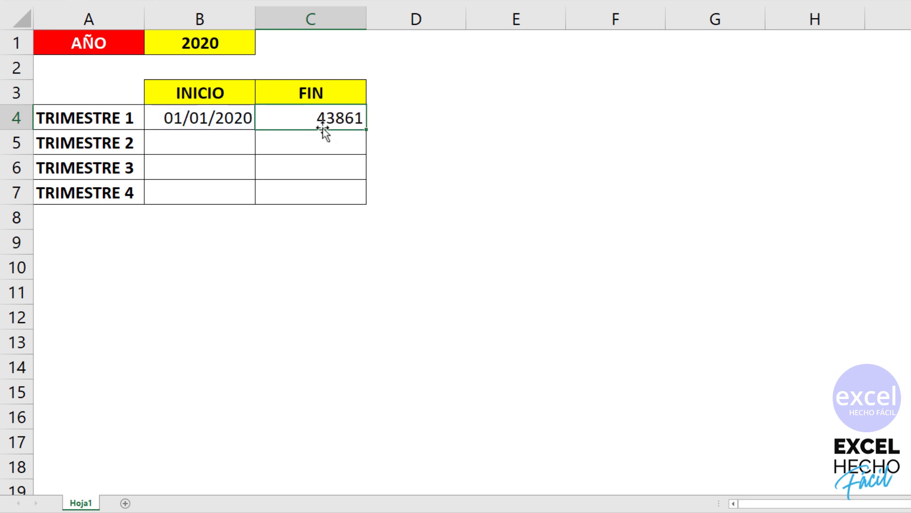
Copy B4's dd/mm/yyyy date format onto C4 so it shows 31/01/2020
click(226, 117)
key(ctrl+c)
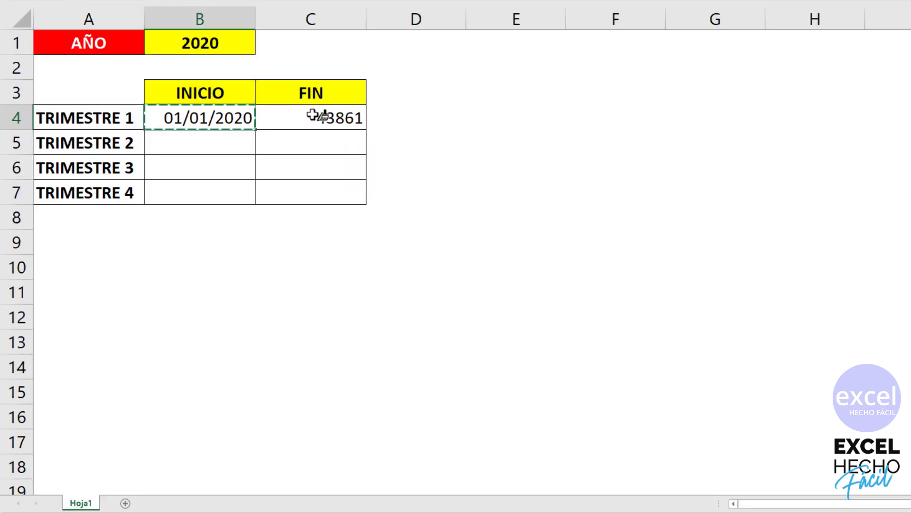
click(315, 117)
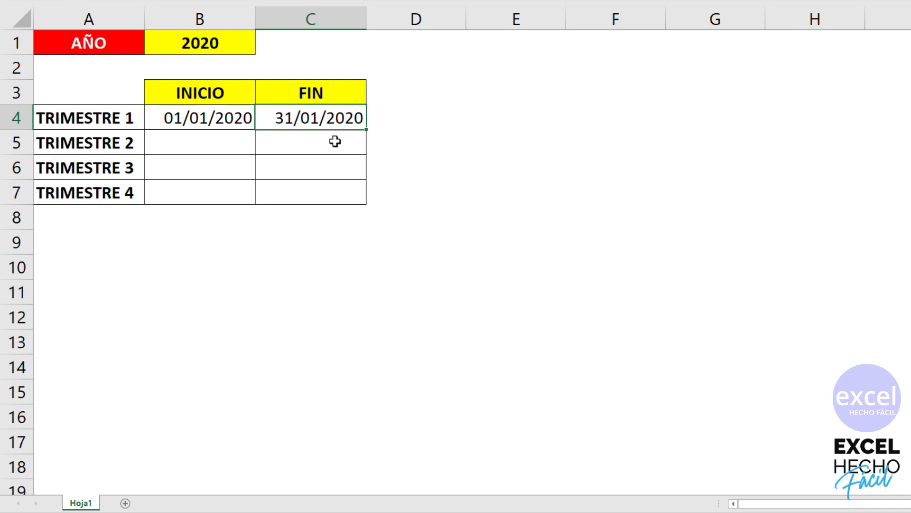
Change C4's formula to =FIN.MES(B4,2) so it shows 31/03/2020
key(F2)
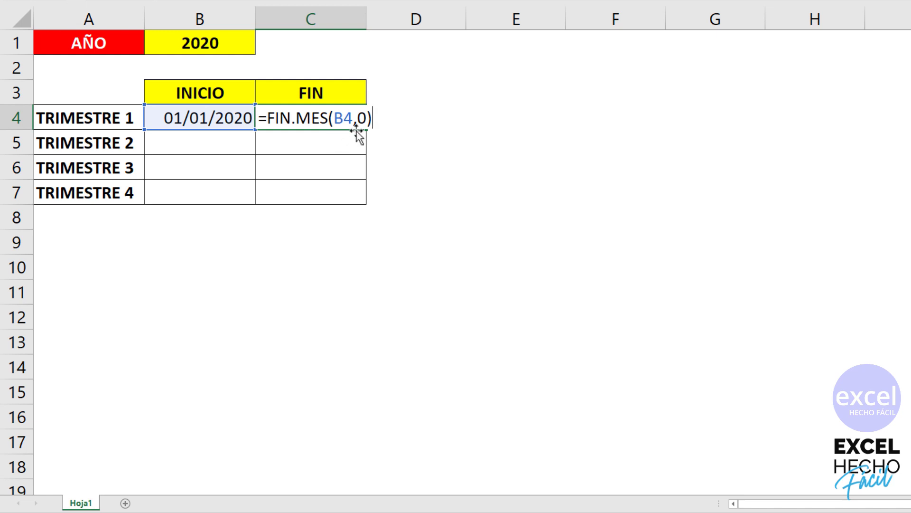
double_click(362, 119)
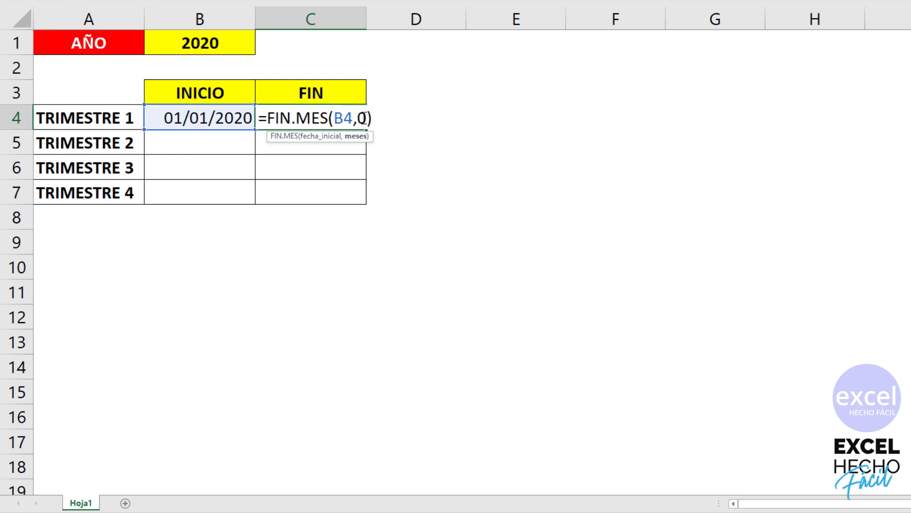
text(1)
key(BackSpace)
text(2)
key(Right)
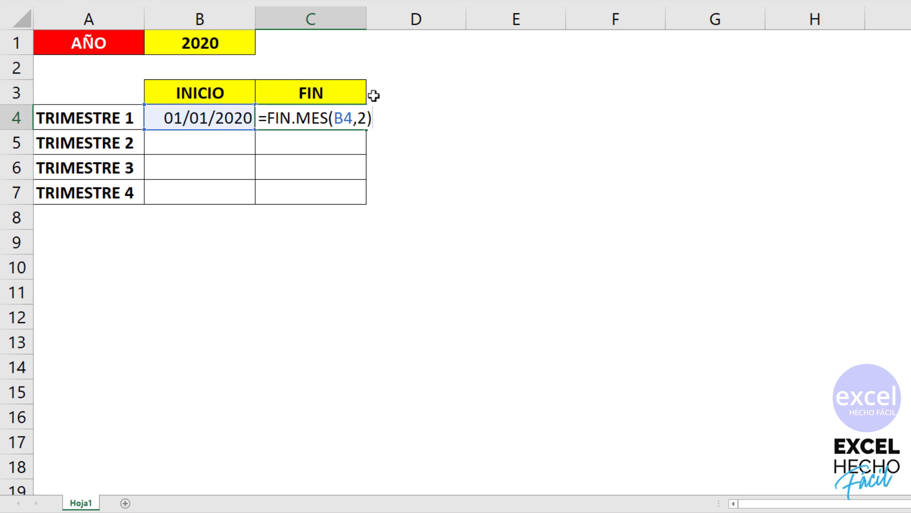
key(ctrl+Return)
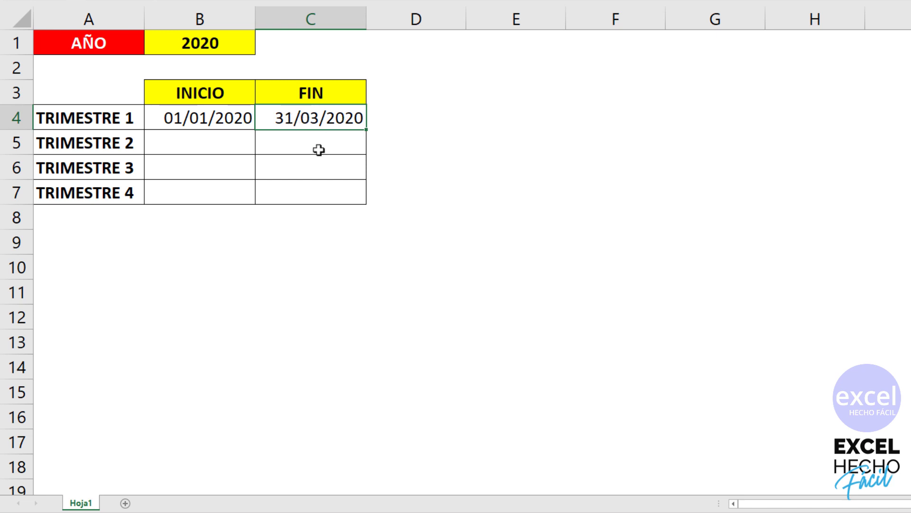
click(208, 142)
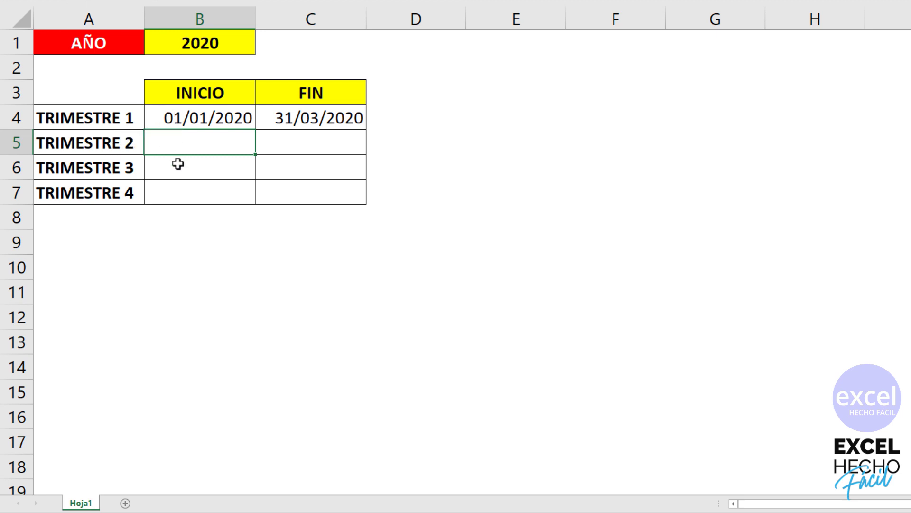
Enter =FIN.MES(B4,2)+1 in B5 so TRIMESTRE 2 starts on 01/04/2020
text(=FIN)
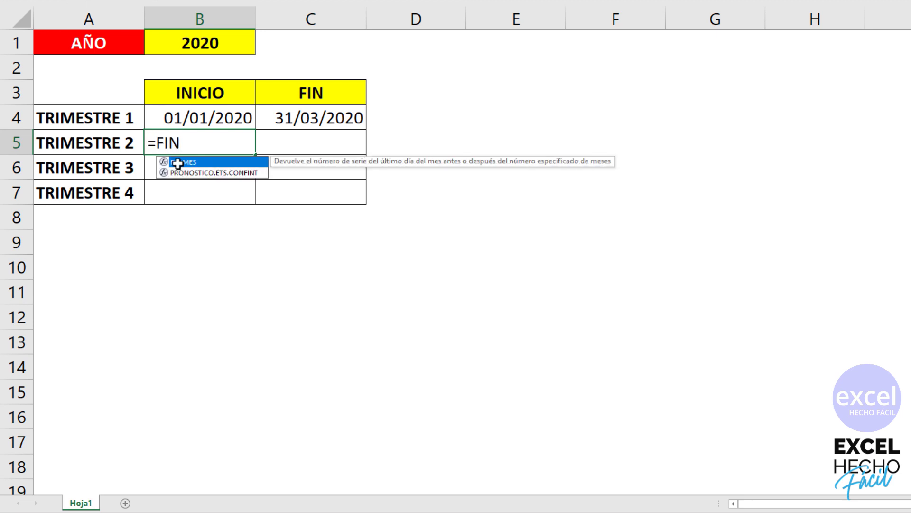
double_click(177, 163)
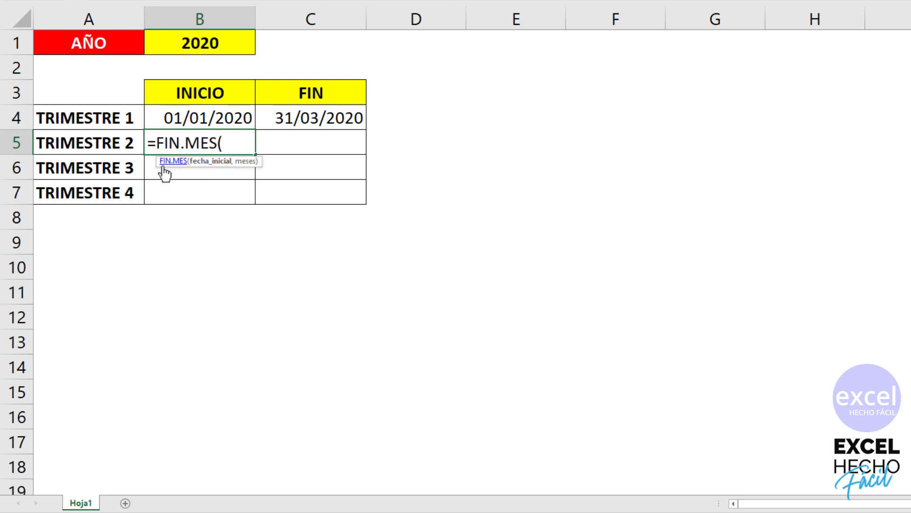
mouse_move(256, 161)
mouse_down()
mouse_move(265, 76)
mouse_move(243, 69)
mouse_up()
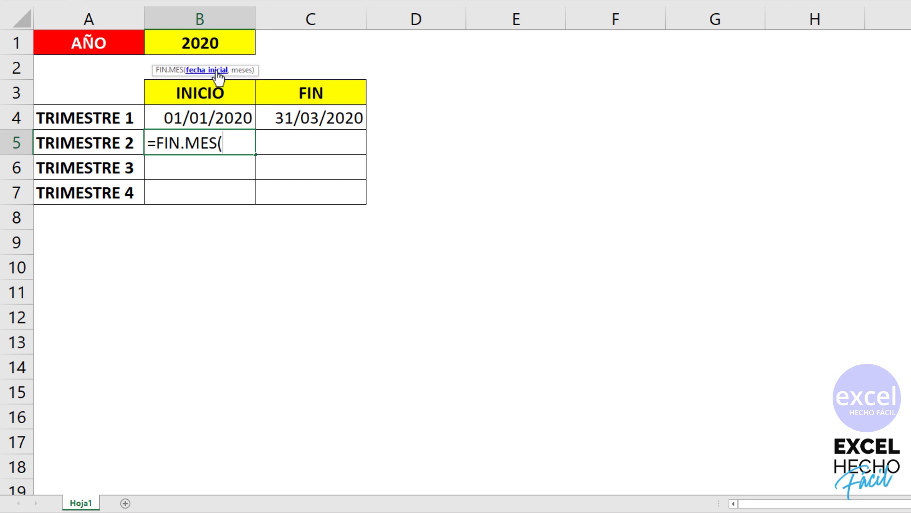
click(211, 118)
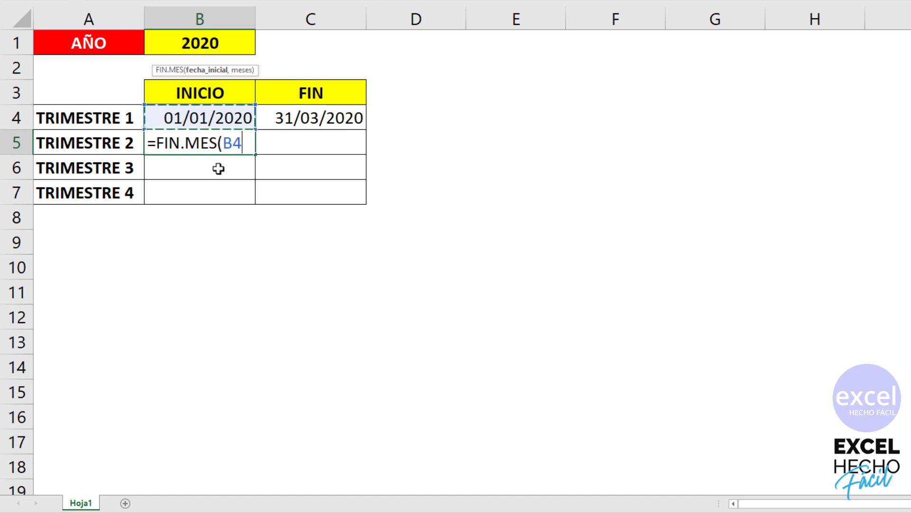
text(,)
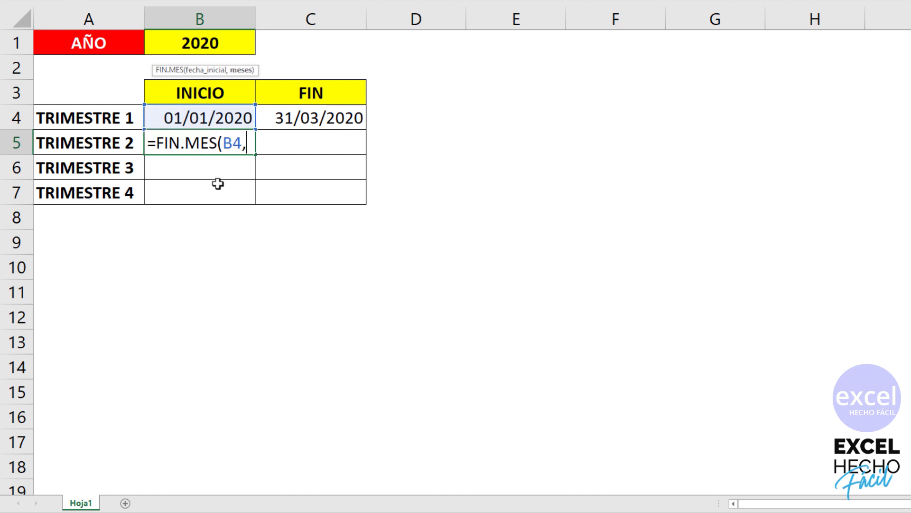
text(2)
text(=)
key(BackSpace)
text())
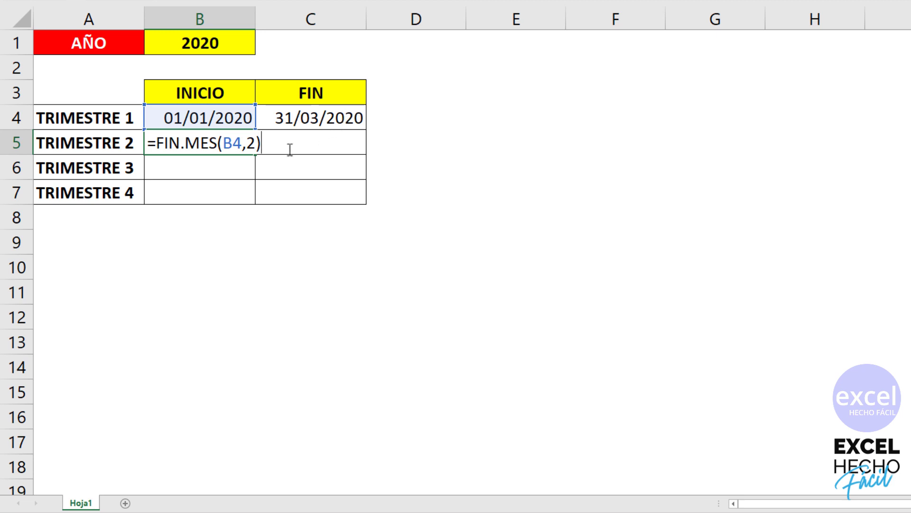
text(+1)
key(ctrl+Return)
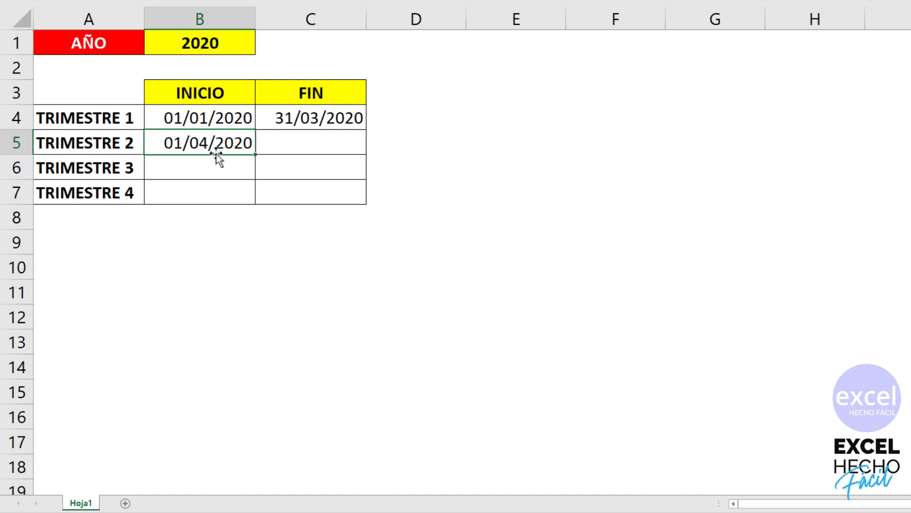
Fill B5's formula down to B7 and C4's down to C7, ending at 31/12/2020
click(304, 119)
click(254, 140)
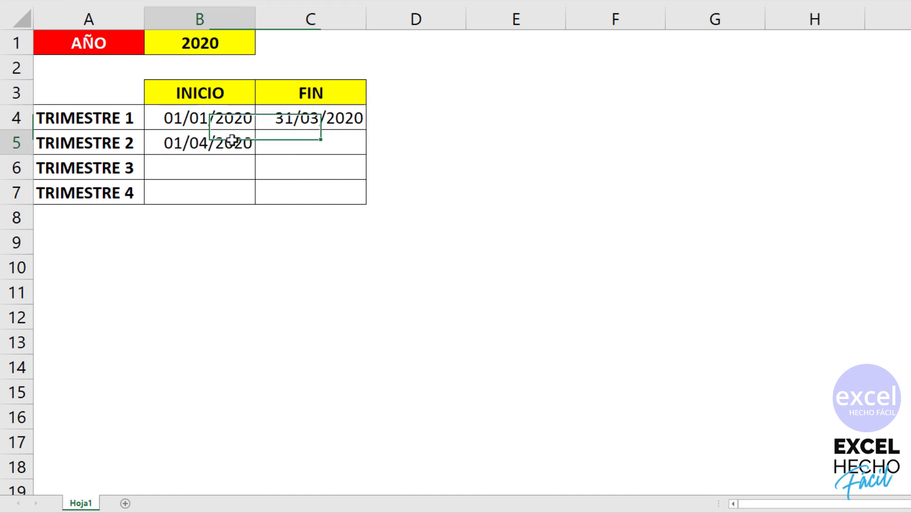
drag(257, 157, 255, 205)
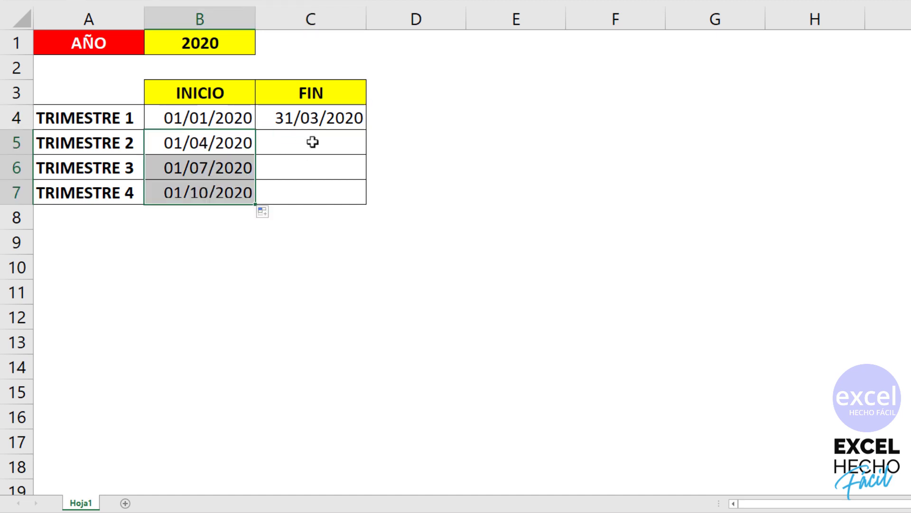
click(315, 116)
drag(366, 130, 361, 202)
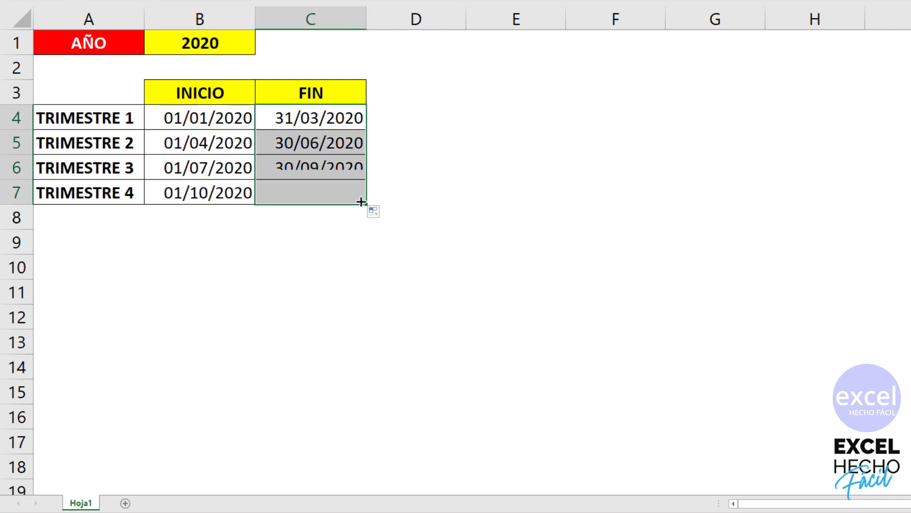
click(190, 142)
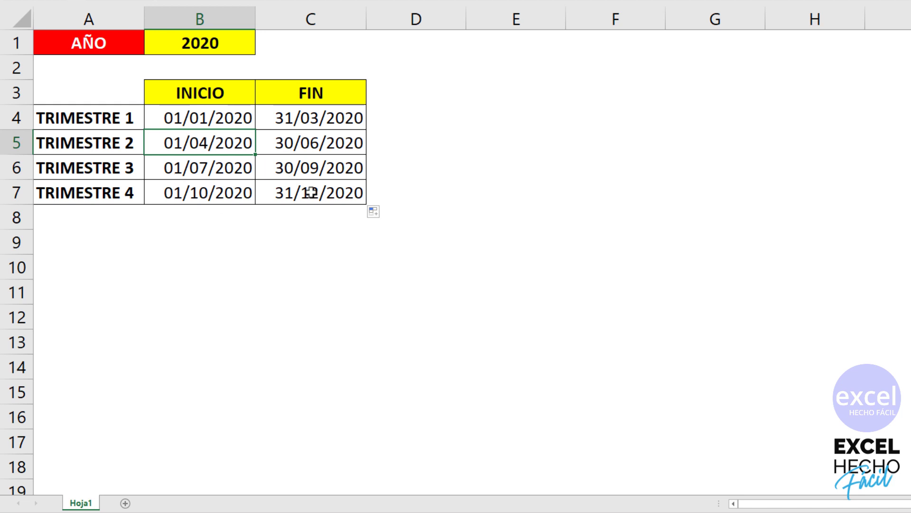
click(332, 42)
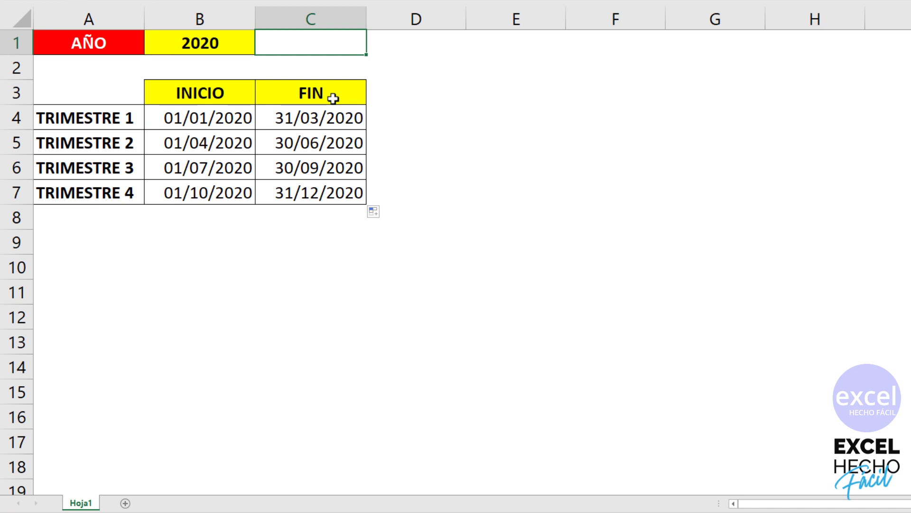
click(433, 93)
click(503, 92)
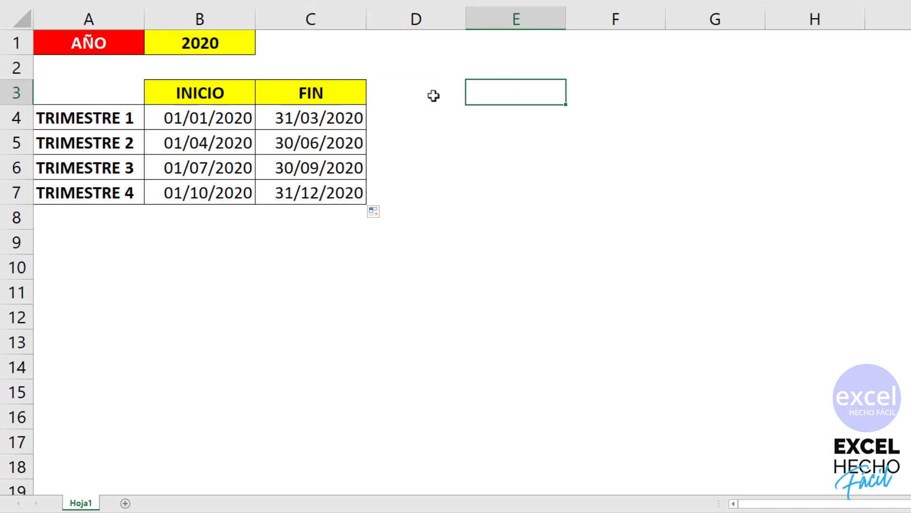